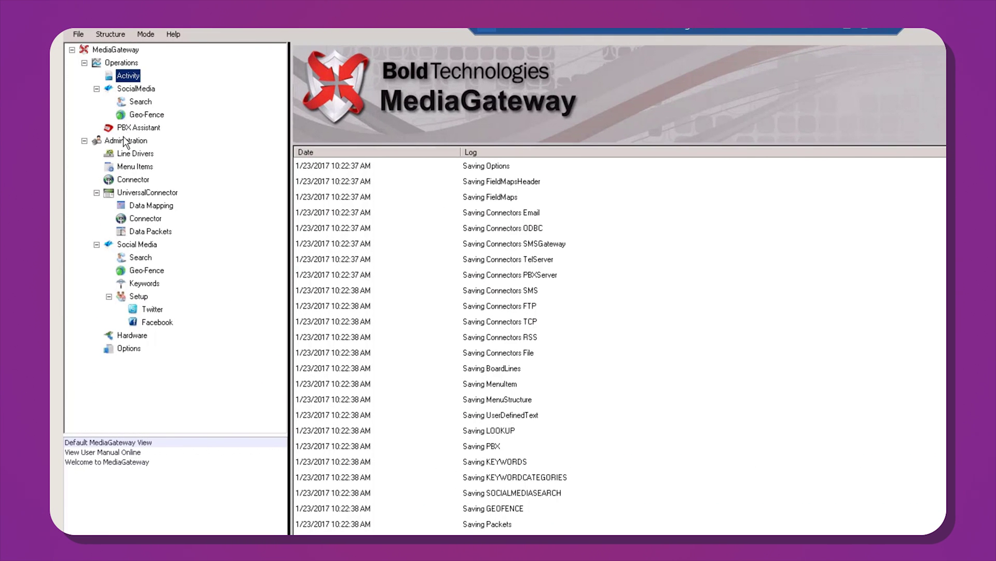
Log in to the Options with the administration password, check the AutoText message timeouts and save the configuration.
left_click(127, 349)
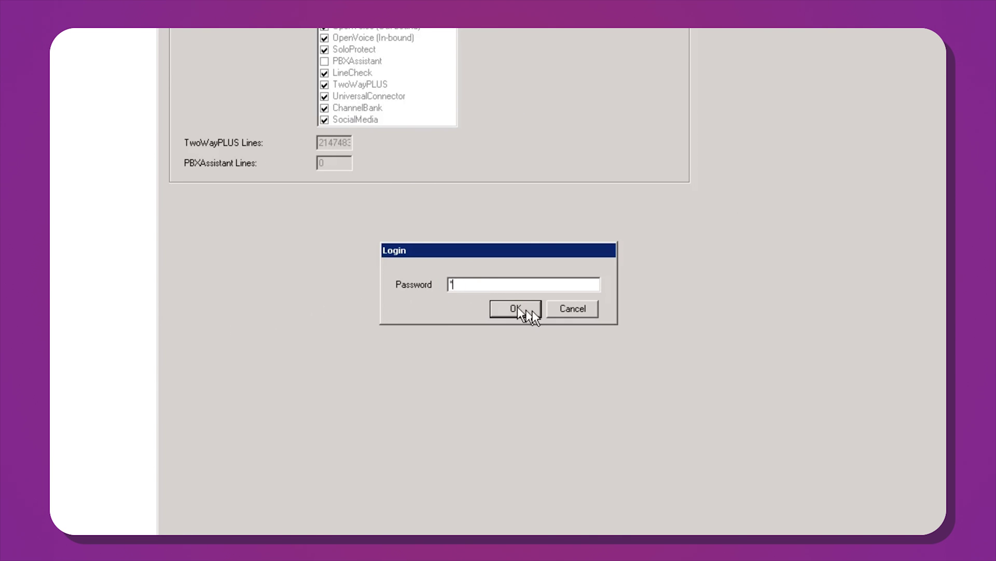
left_click(529, 311)
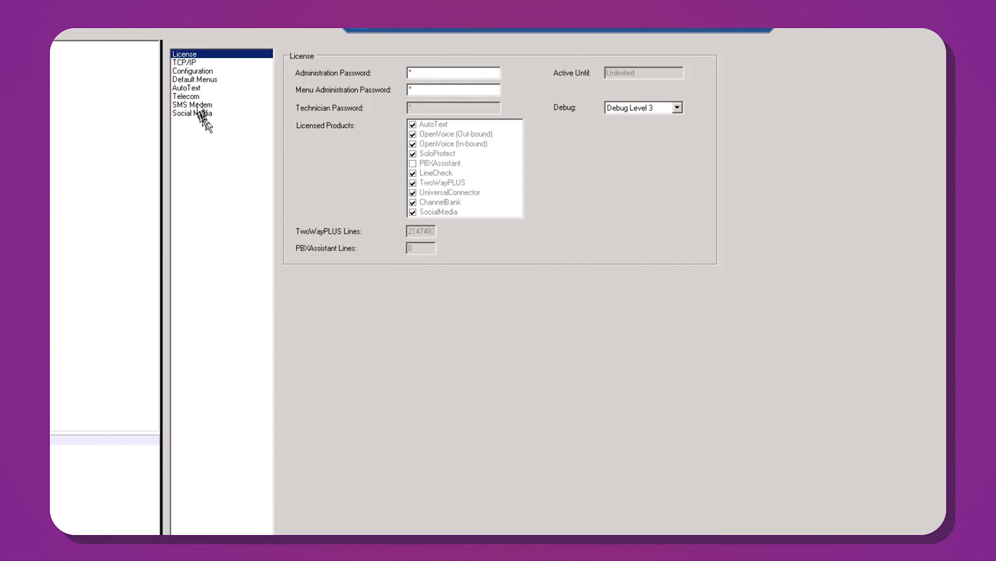
left_click(192, 90)
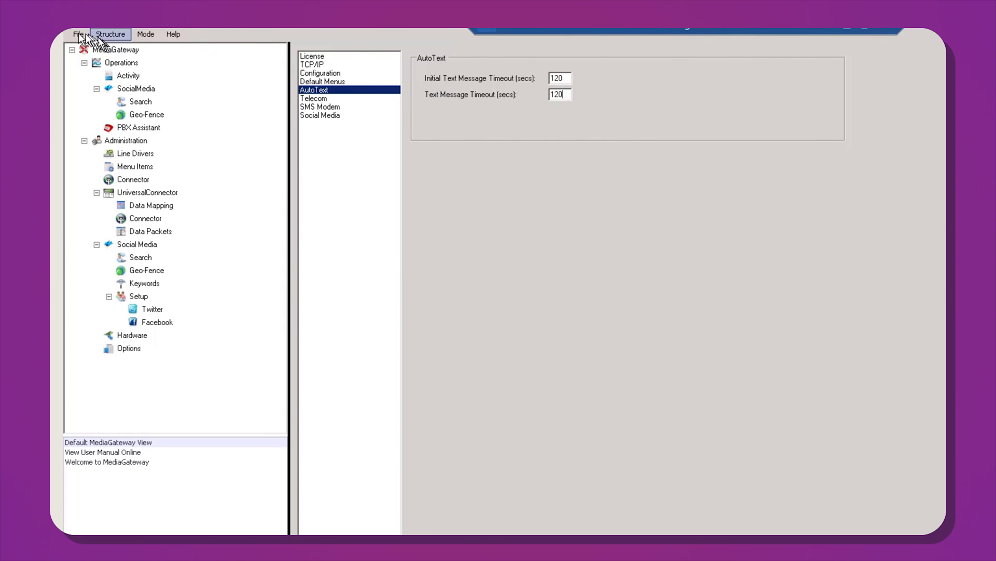
left_click(78, 34)
left_click(86, 50)
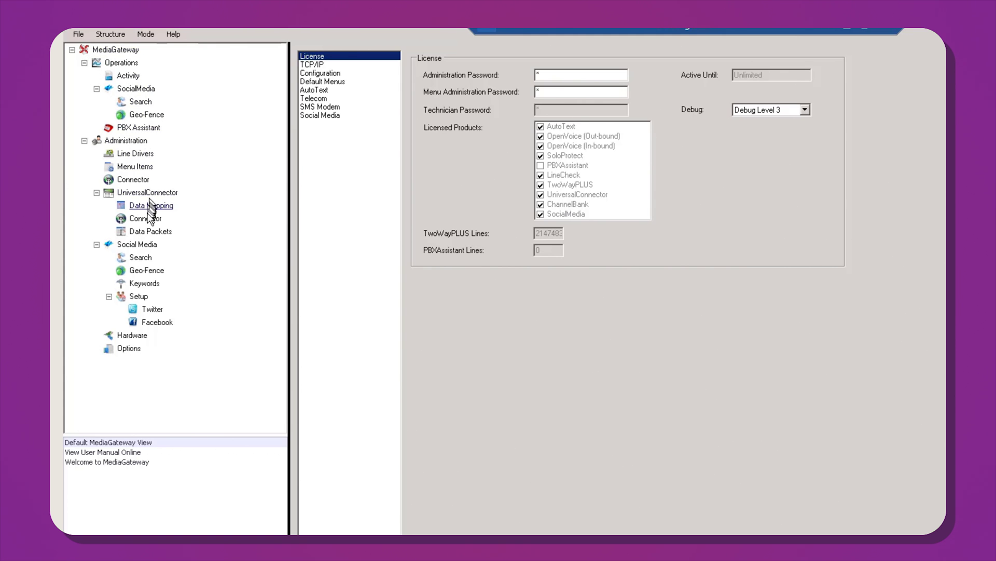
Review the SMS Gateway connector settings, the AutoText Notify with Options menu (ATNOTIFY2) and the line drivers.
left_click(146, 219)
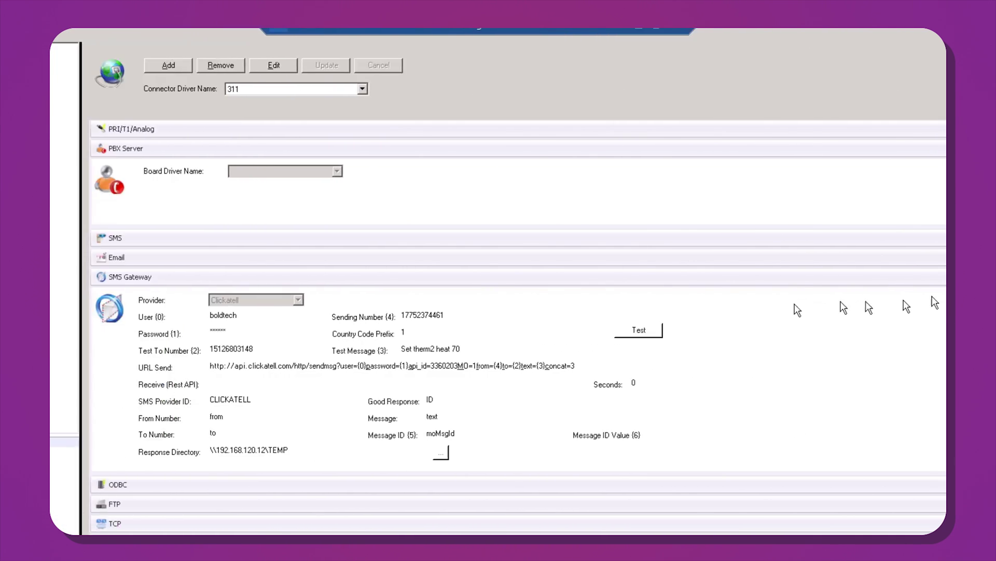
left_click(134, 167)
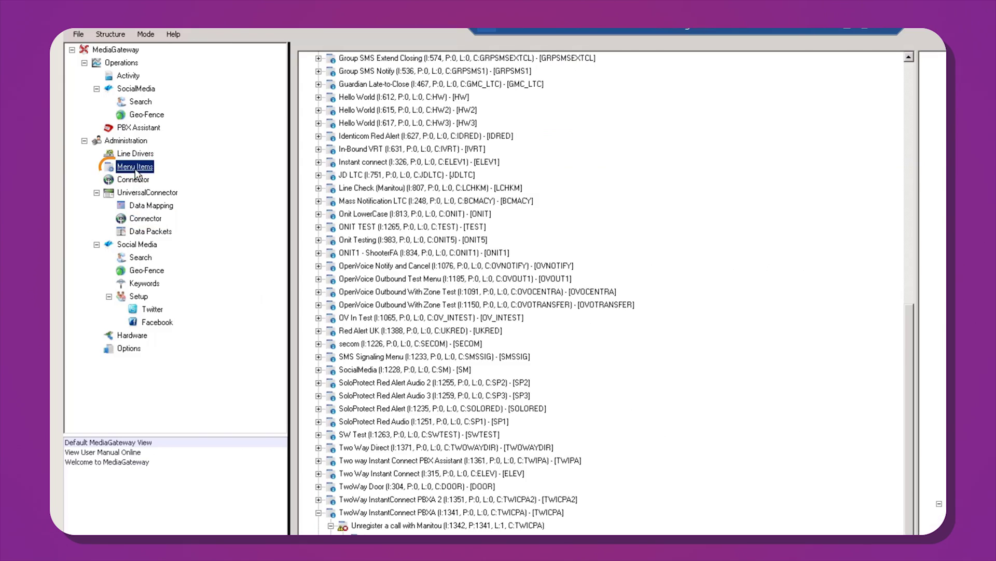
left_click_drag(917, 346, 920, 107)
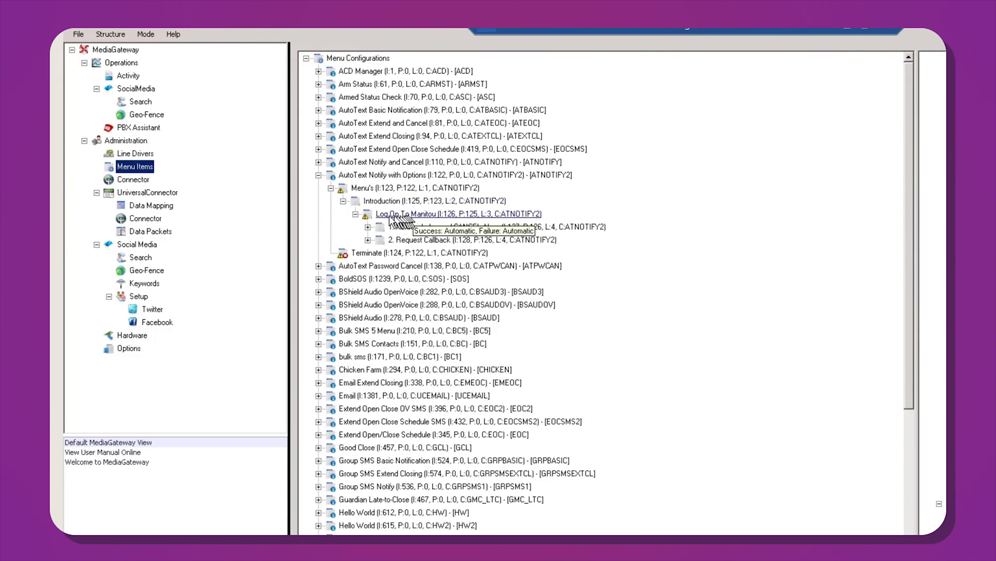
left_click(135, 153)
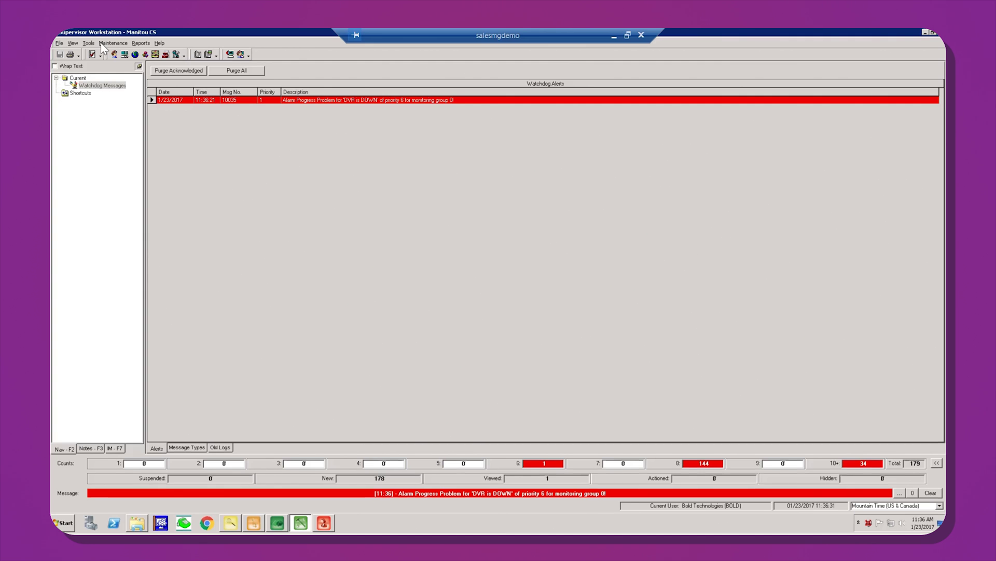
In the Manitou Supervisor Workstation, open the ATNOTIFY2 script message under the USENG locale.
left_click(110, 44)
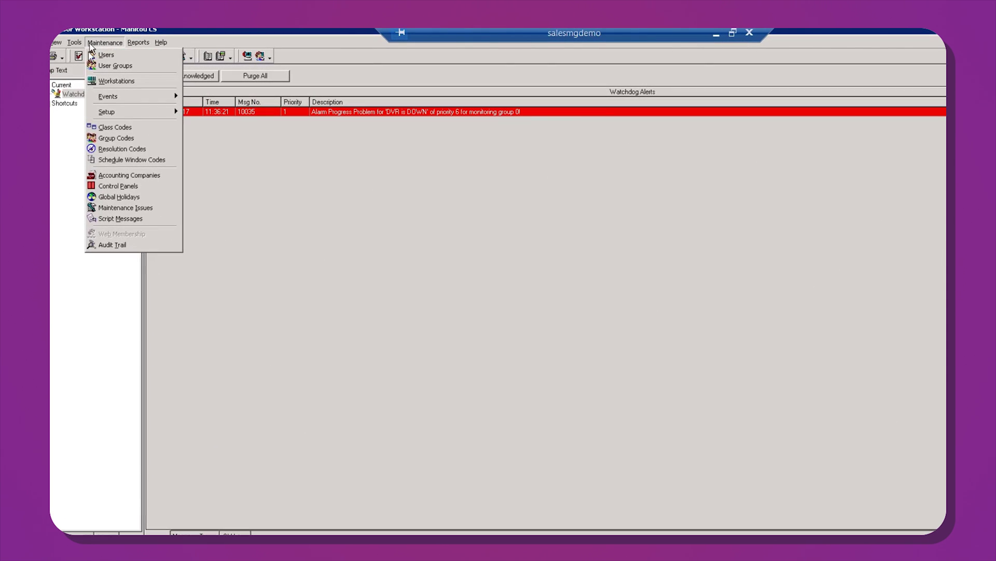
left_click(115, 218)
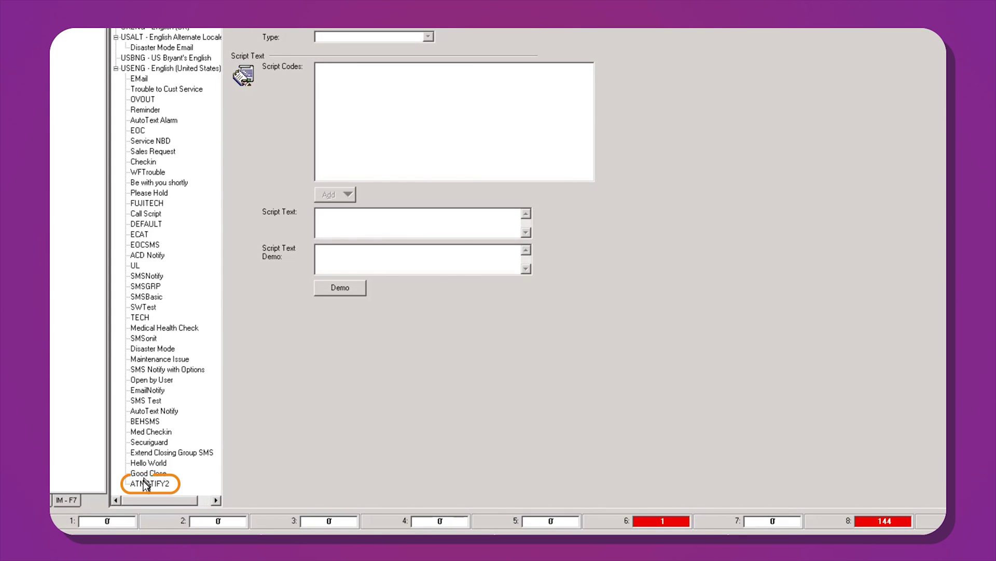
left_click(148, 483)
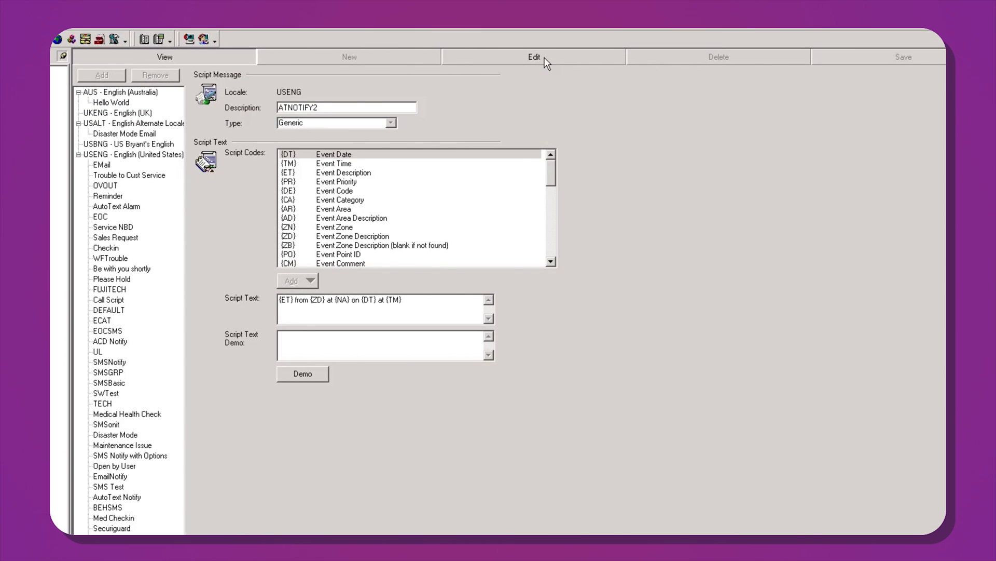
Append {$MCATNOTIFY2} to the end of the script text, run the script demo and save the message.
left_click(546, 63)
left_click(423, 303)
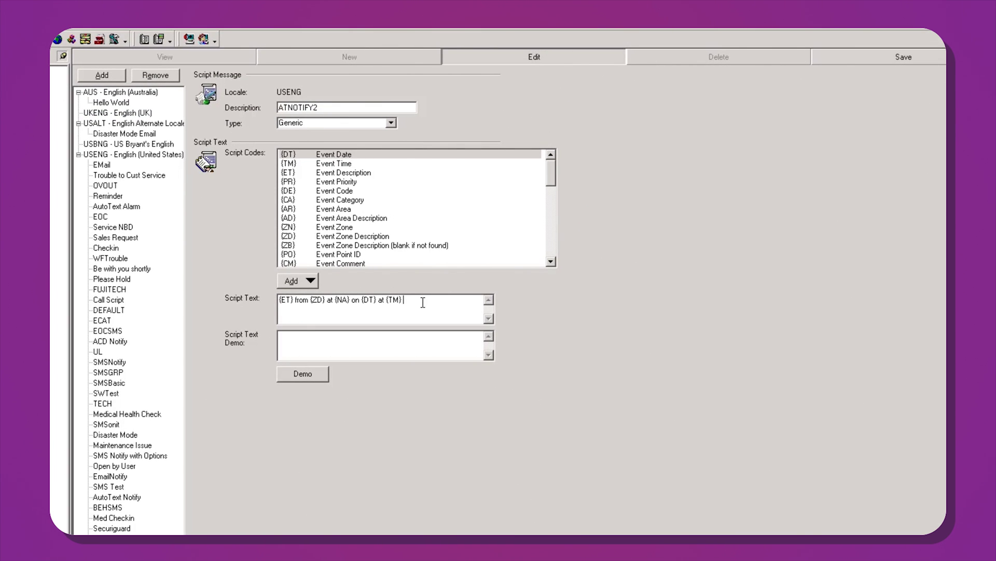
type("{$MCATNOTIFY2}")
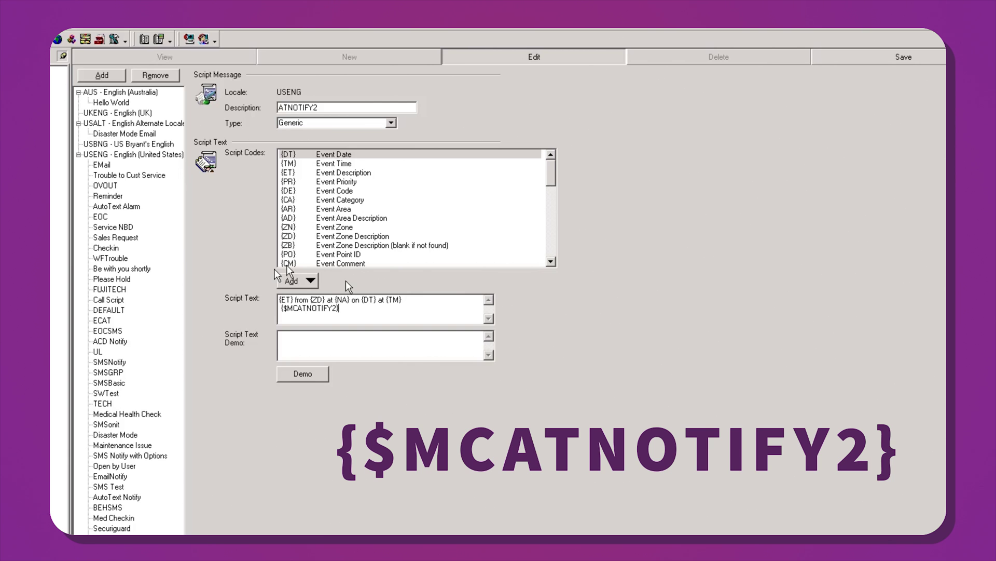
left_click(294, 378)
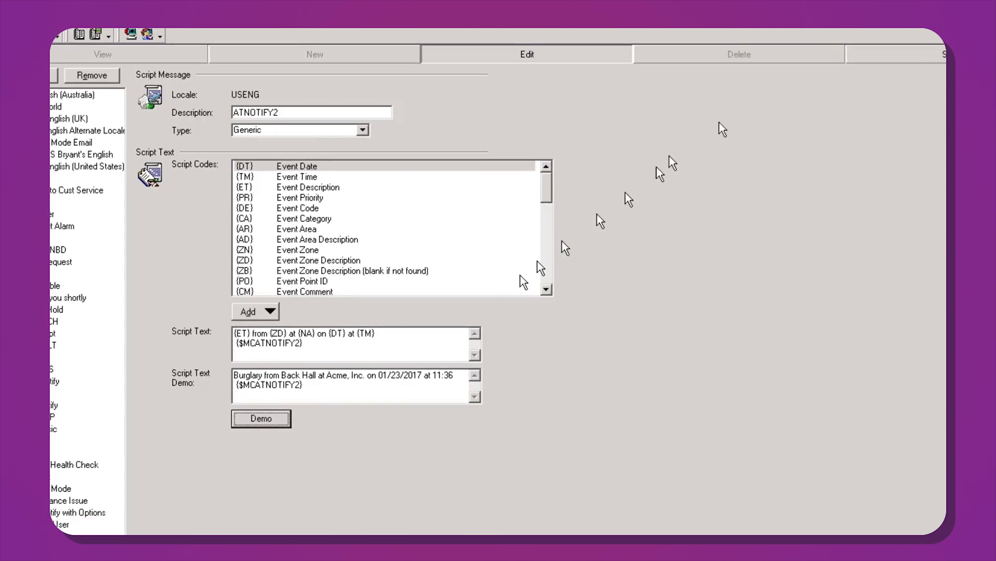
left_click(909, 55)
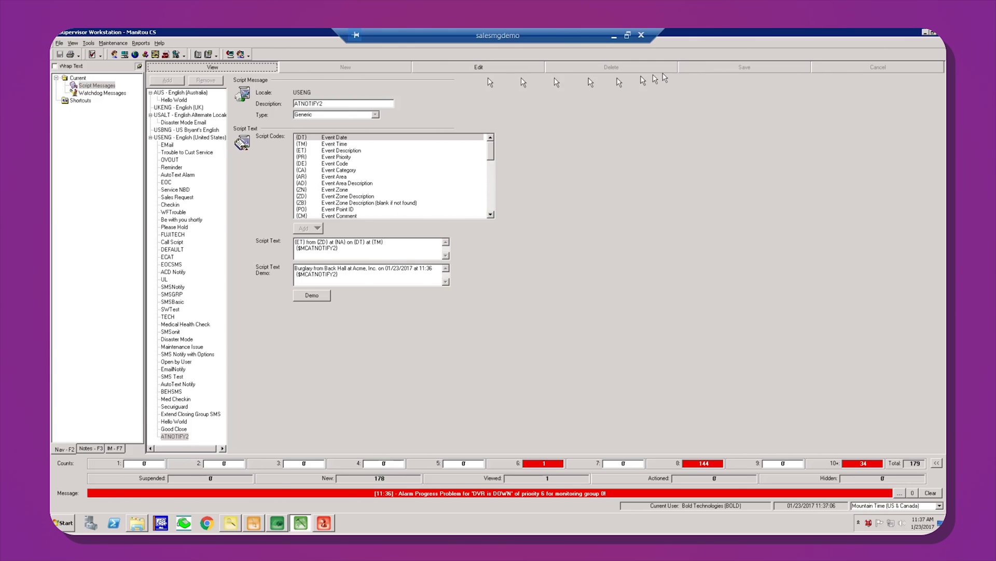
In the Operator Workstation, open the Bold Towers contact list and view the phone types available for a contact.
left_click(328, 526)
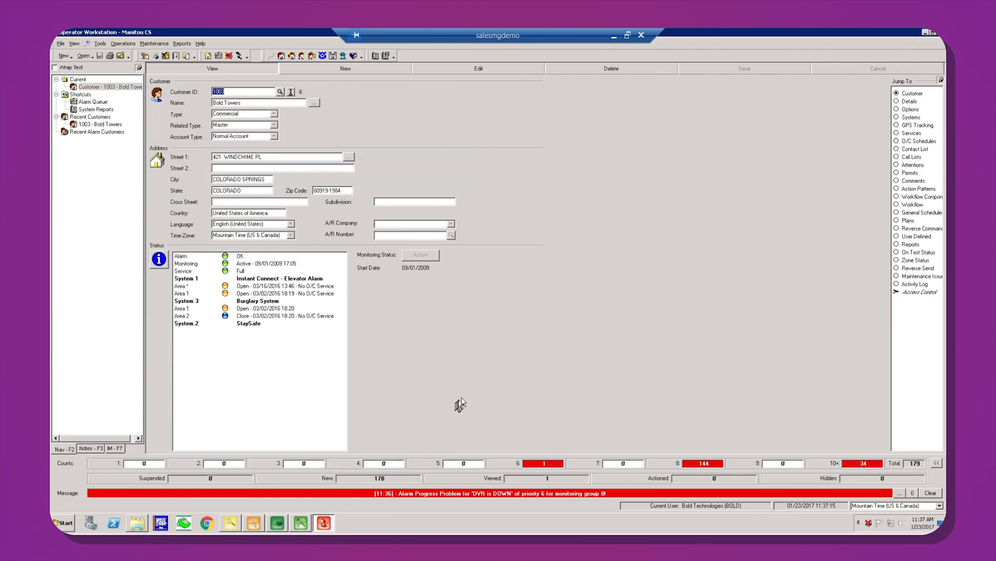
left_click(897, 149)
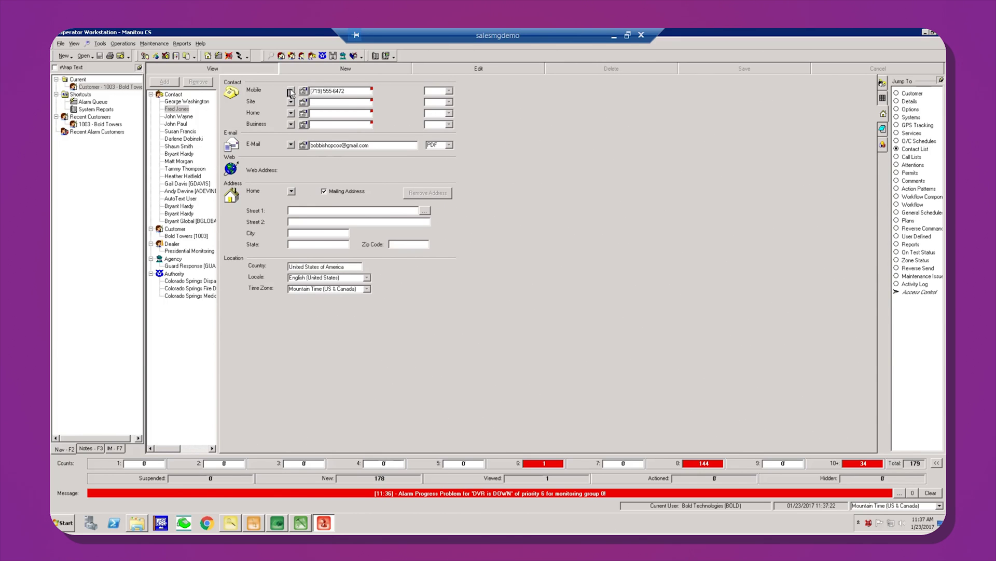
left_click(291, 91)
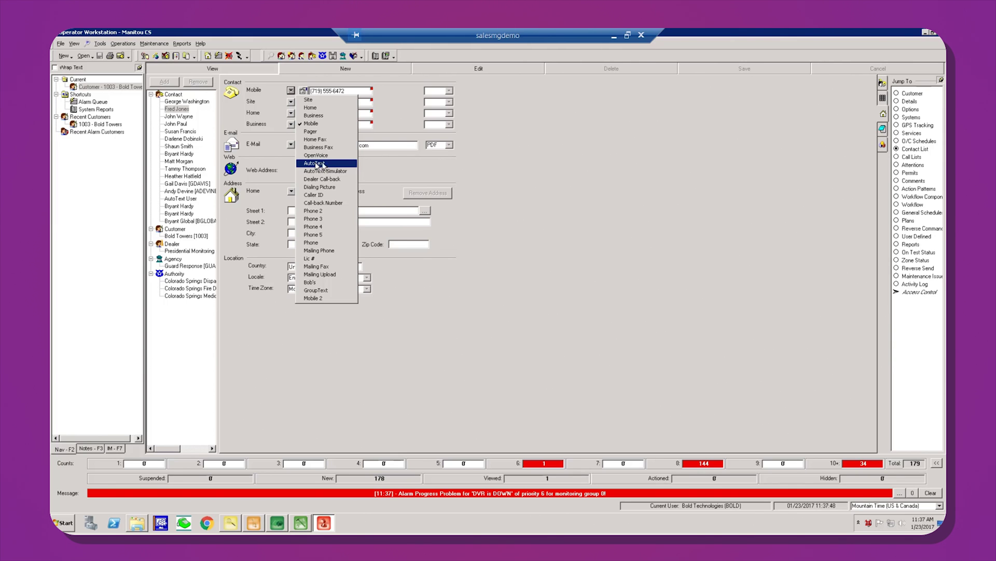
Check the entries in the customer's ATN - Auto Text Notifications call list.
left_click(908, 156)
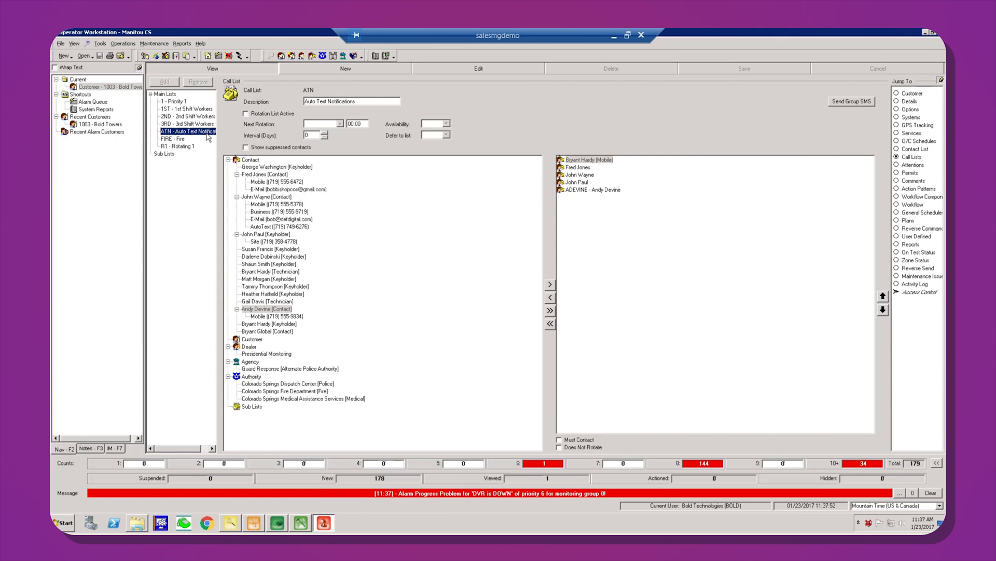
left_click(578, 168)
left_click(577, 175)
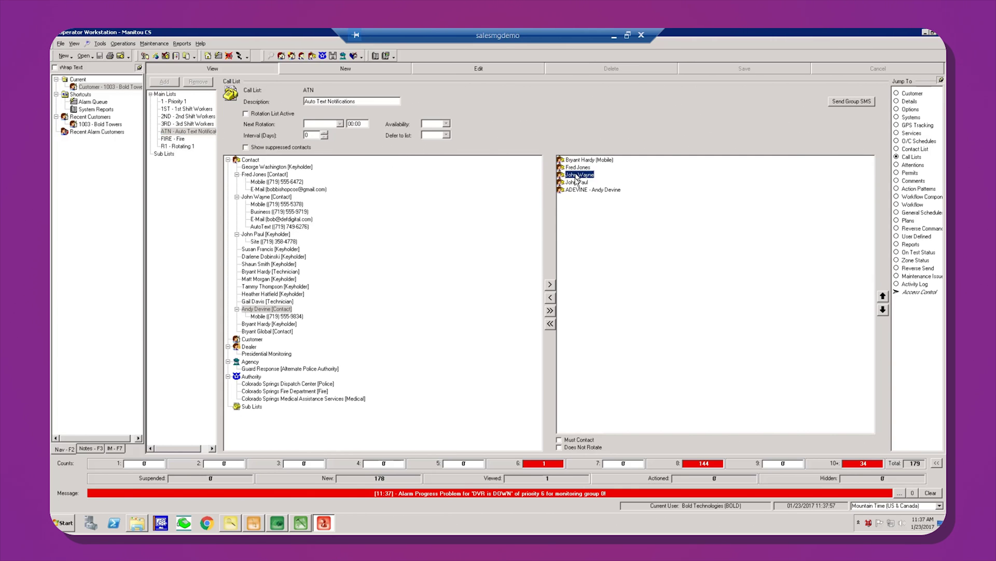
left_click(577, 183)
left_click(575, 190)
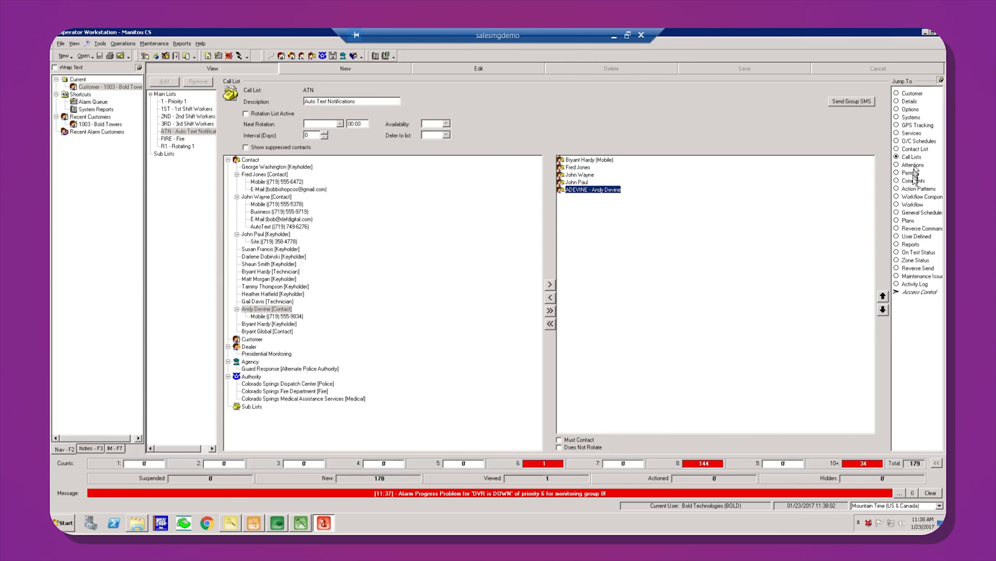
Open the customer's action patterns for editing and validate with the password.
left_click(914, 189)
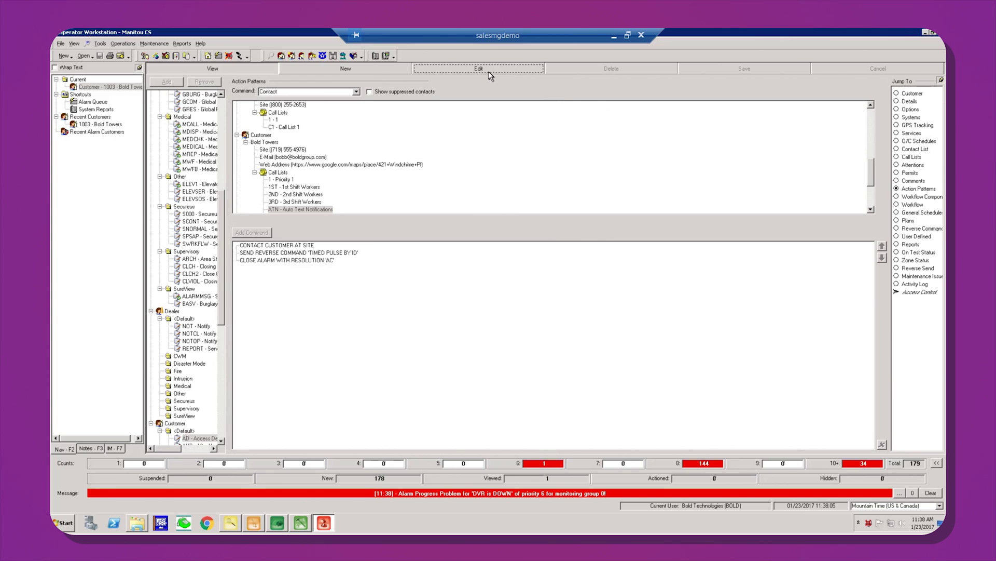
left_click(479, 68)
left_click(312, 276)
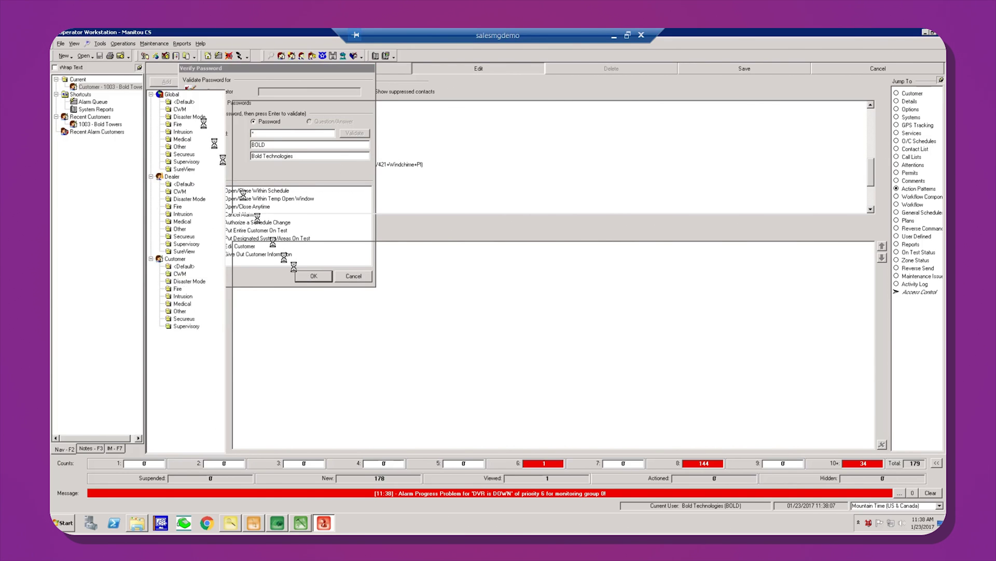
Add a customer action pattern with the ID NWPOWER in the Default category.
left_click(167, 82)
left_click(385, 206)
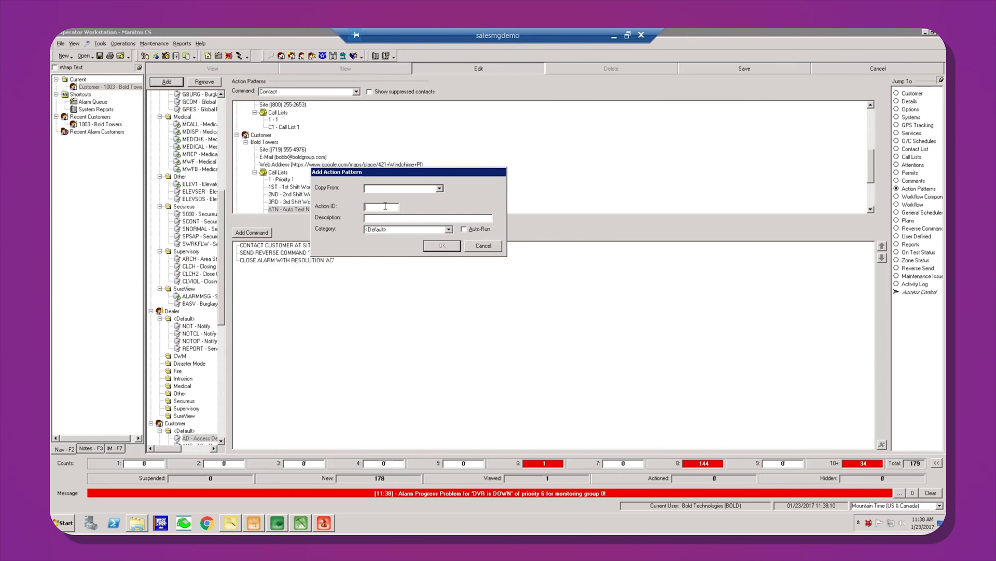
type("CONTACT")
left_click(437, 246)
Add a Contact command for the customer's ATN call list, using Override AutoText and the AutoText Alarm script.
left_click(237, 105)
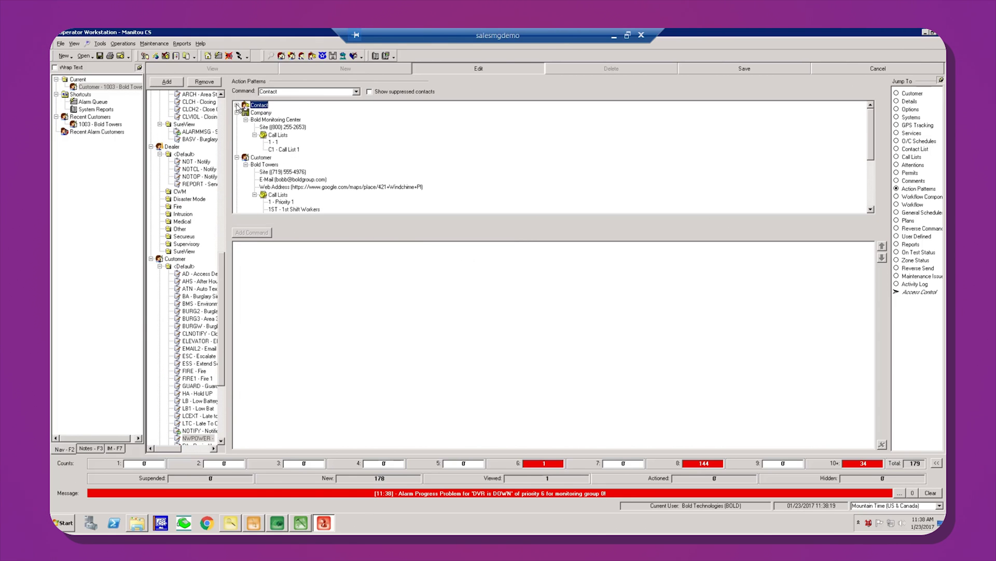
scroll(869, 218, "down", 2)
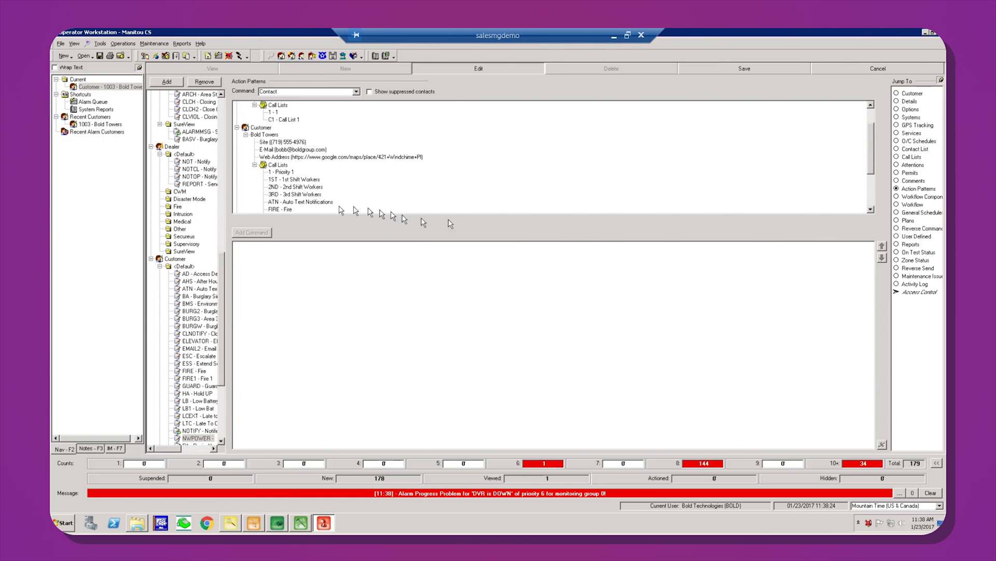
left_click(323, 204)
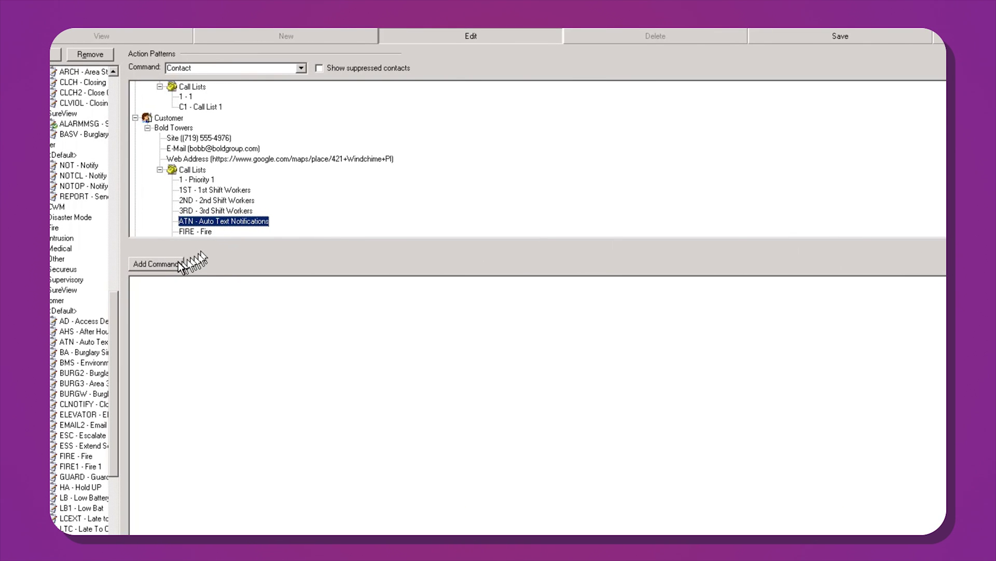
left_click(198, 256)
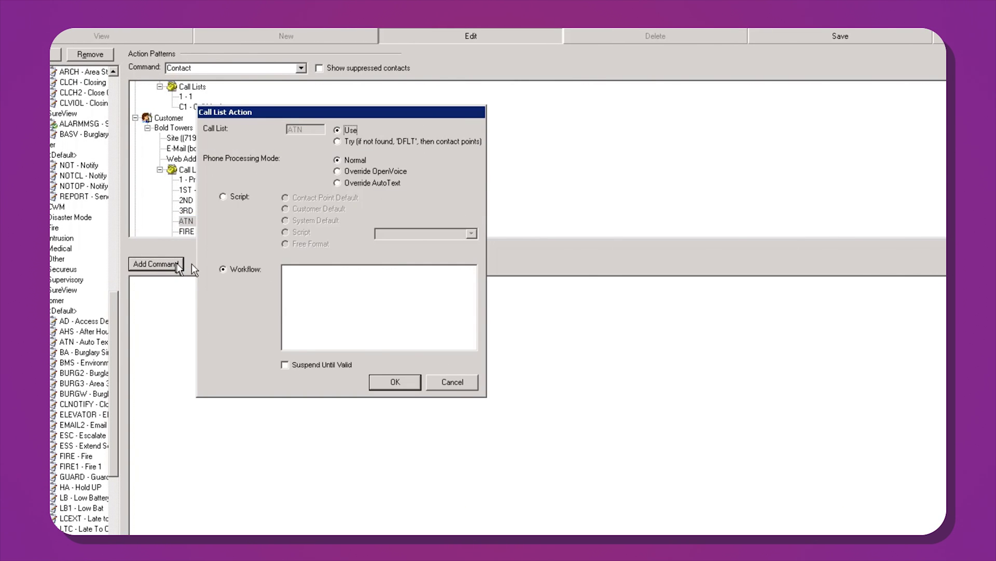
left_click(362, 185)
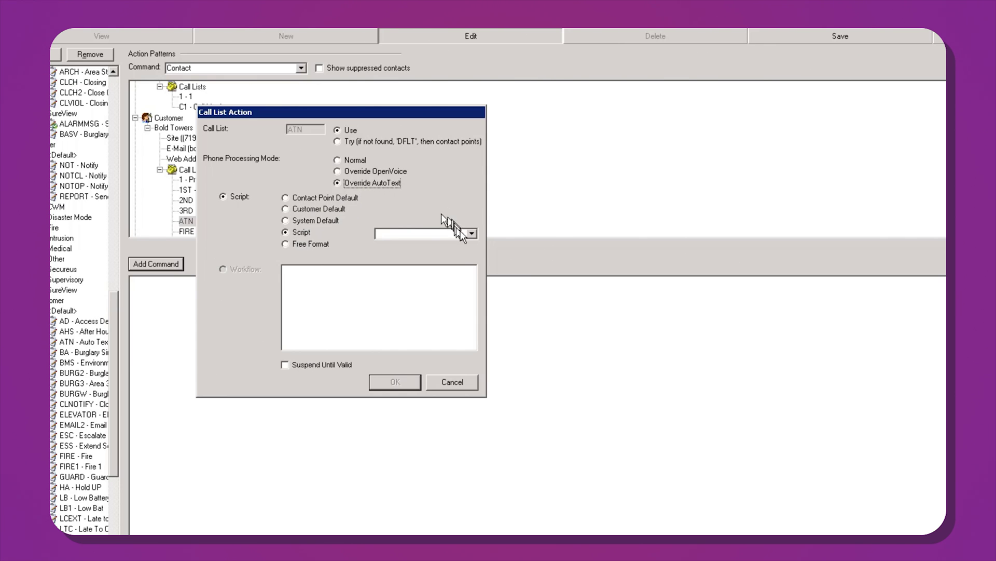
left_click(473, 234)
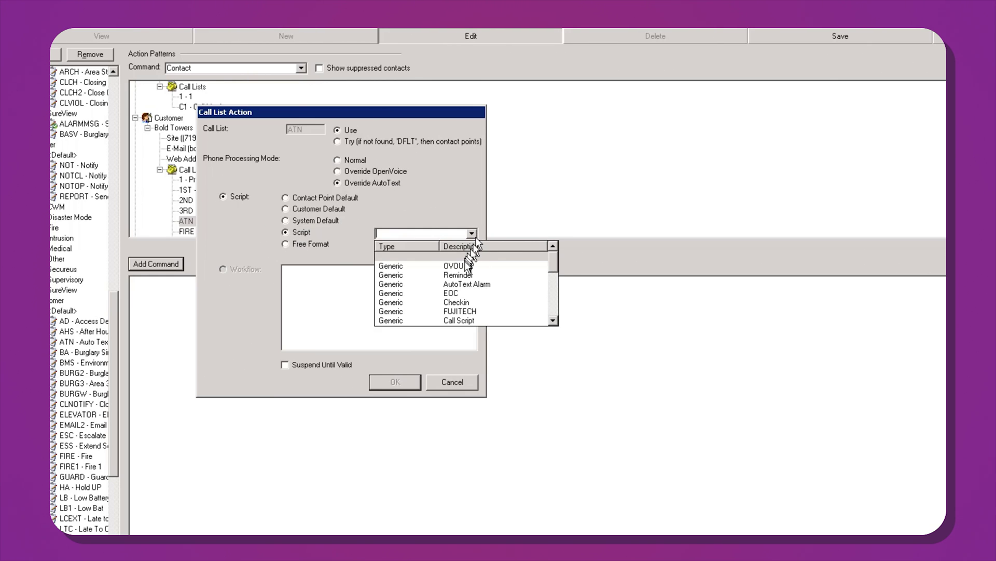
left_click(468, 284)
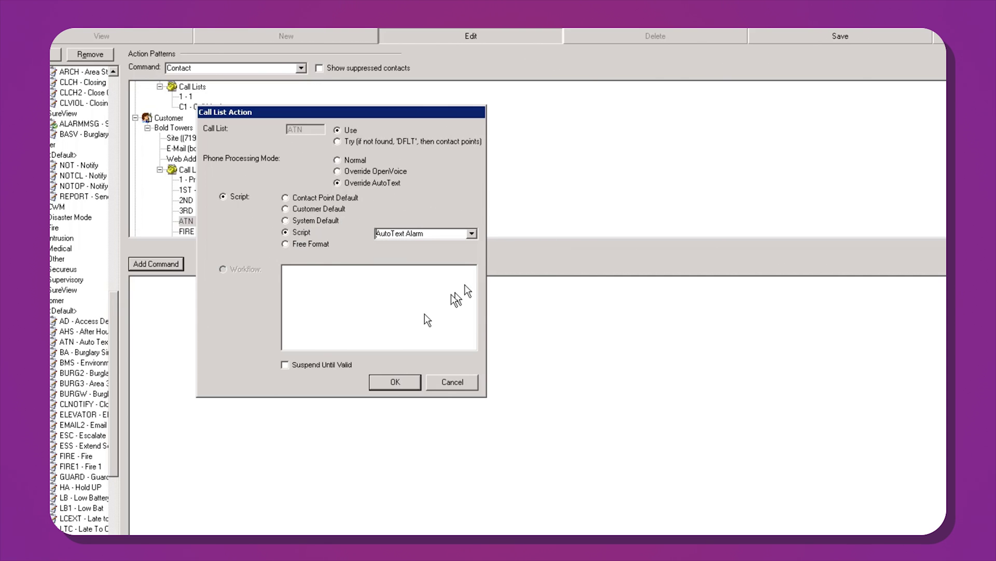
left_click(393, 382)
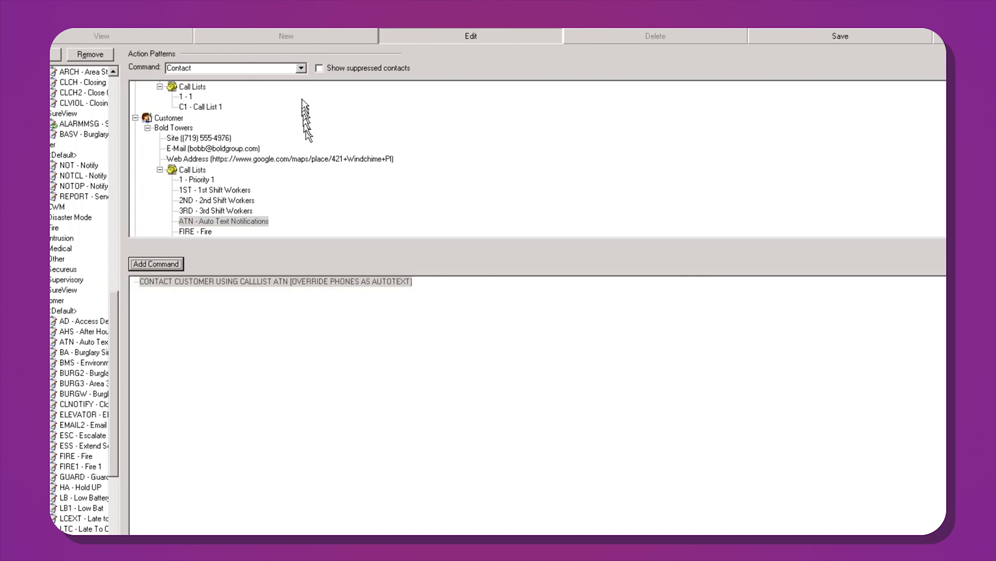
Add a Close command with no resolution code to the NWPOWER action pattern and save the customer changes without a comment.
left_click(301, 68)
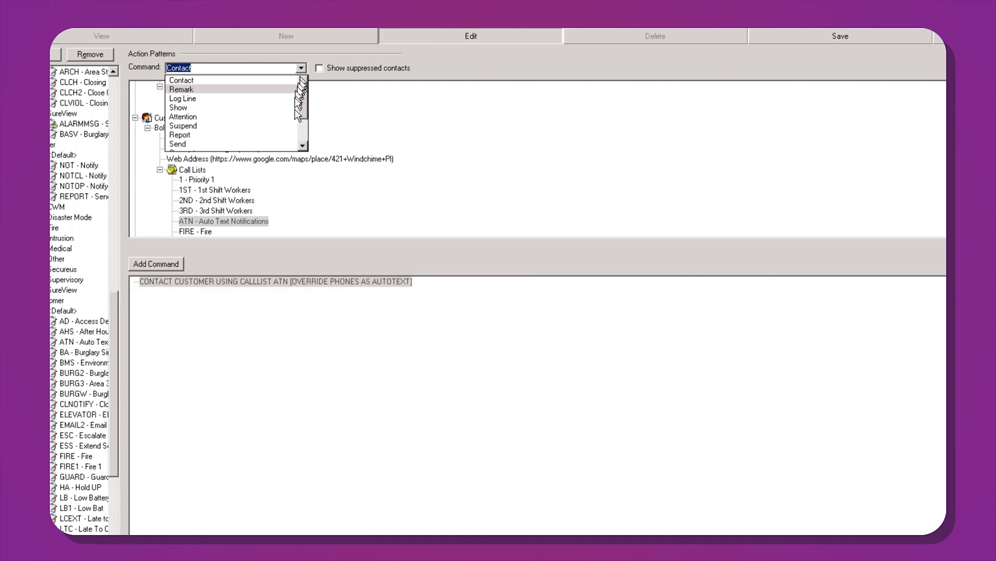
left_click(303, 146)
left_click(251, 144)
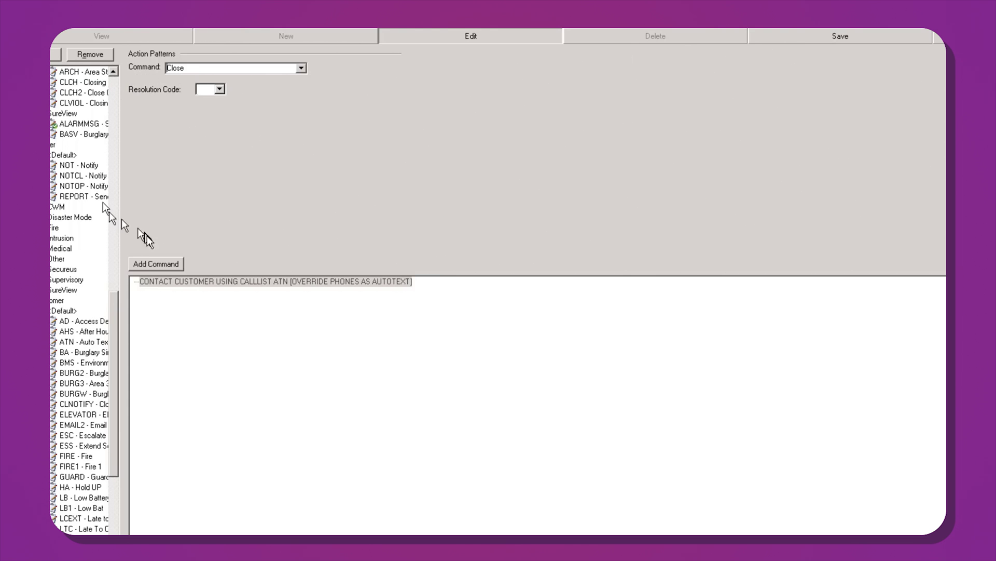
left_click(150, 265)
left_click(840, 38)
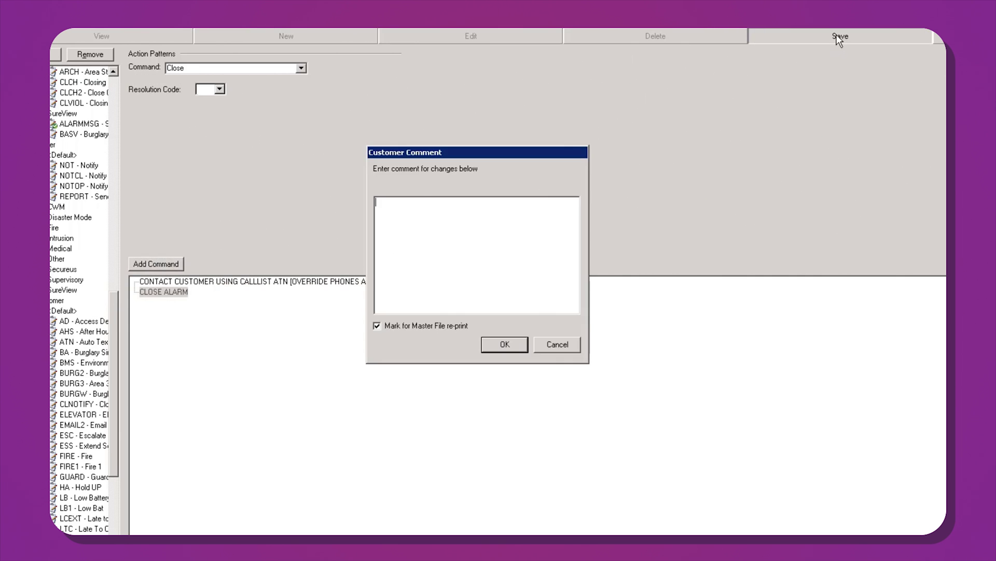
left_click(509, 345)
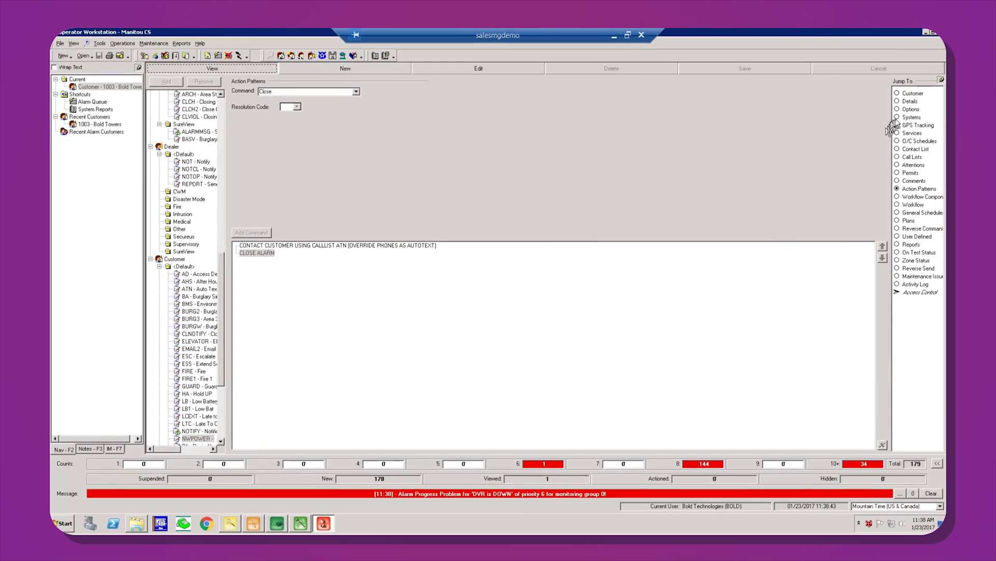
Open the programming of the customer's burglary system for editing and validate with the operator password.
left_click(896, 117)
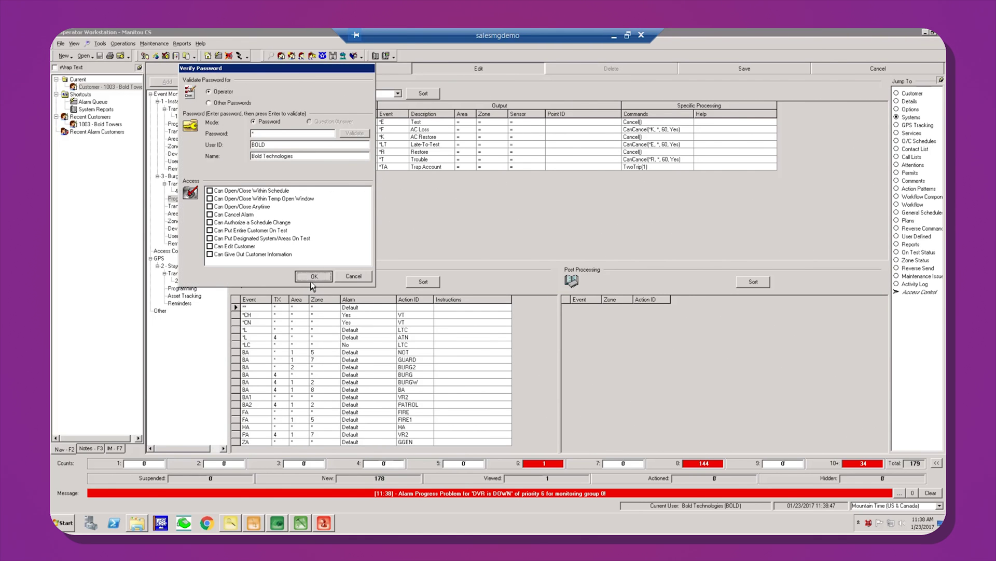
left_click(313, 278)
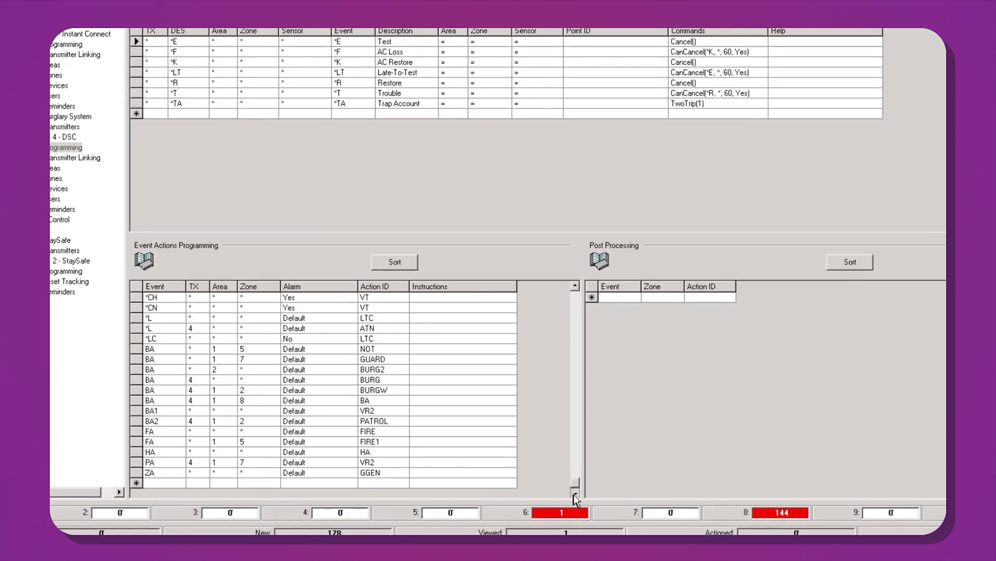
Add an event action that assigns the NWPOWER action pattern to event AT, and save the system programming.
type("AT")
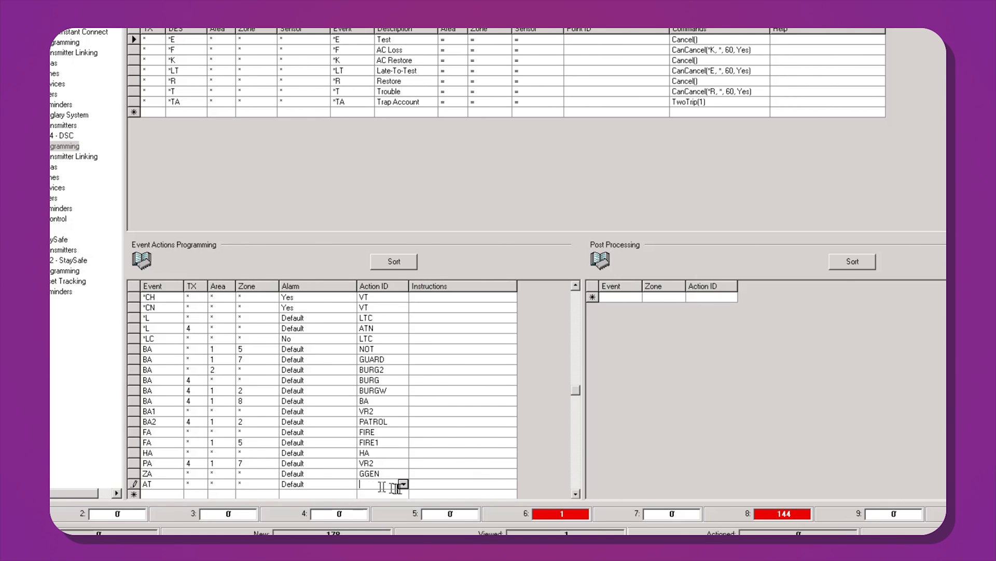
left_click(403, 483)
scroll(537, 471, "down", 4)
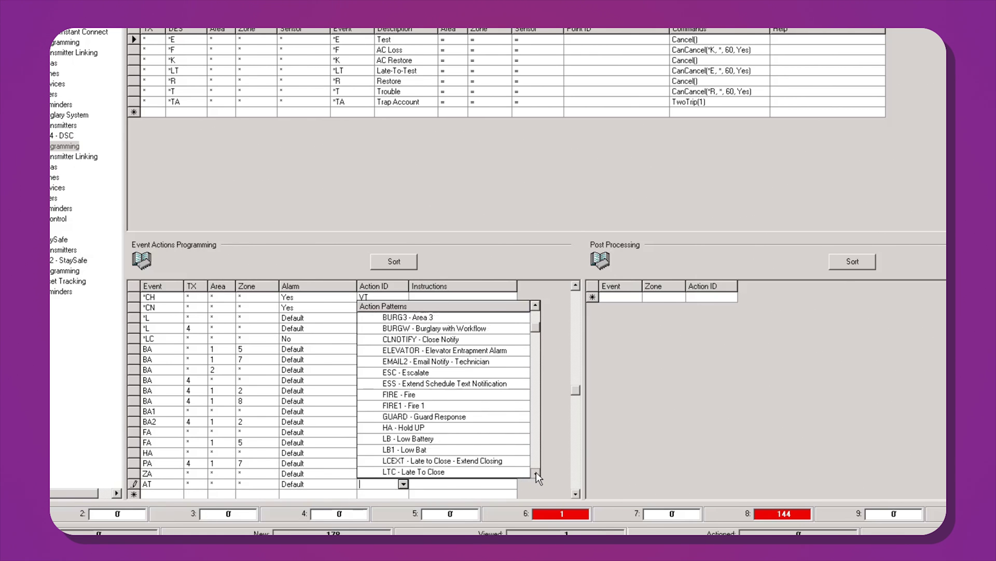
left_click(441, 464)
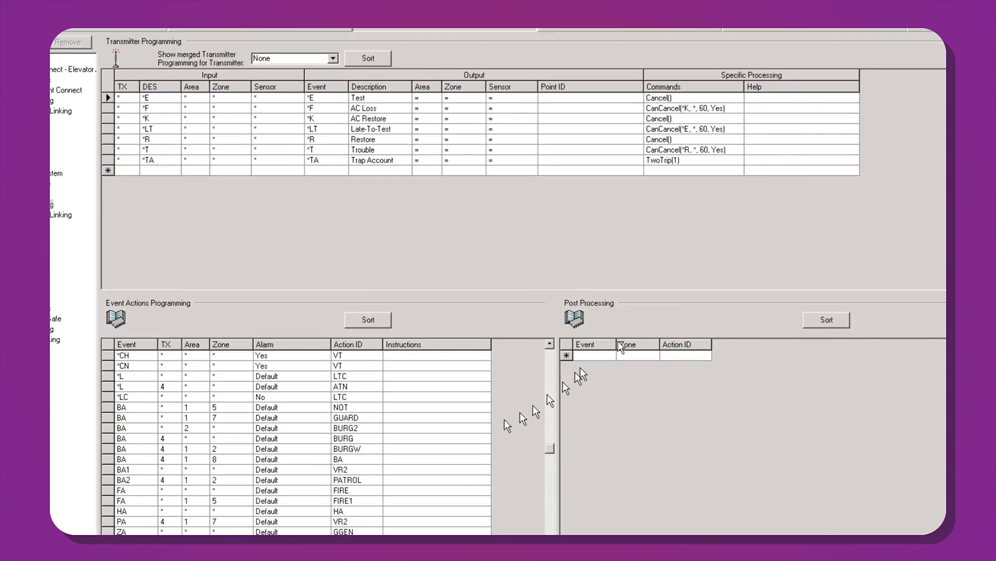
left_click(770, 65)
left_click(467, 367)
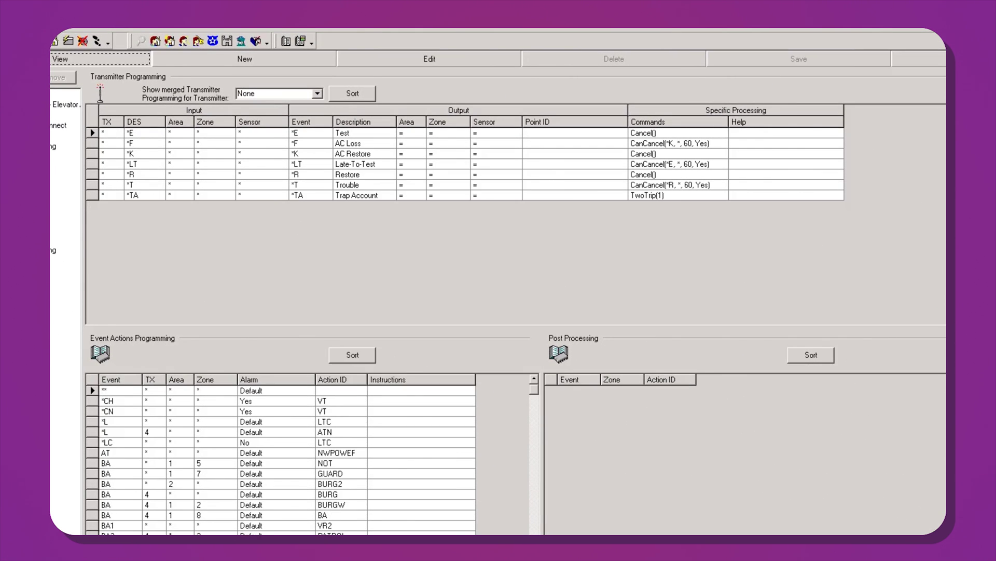